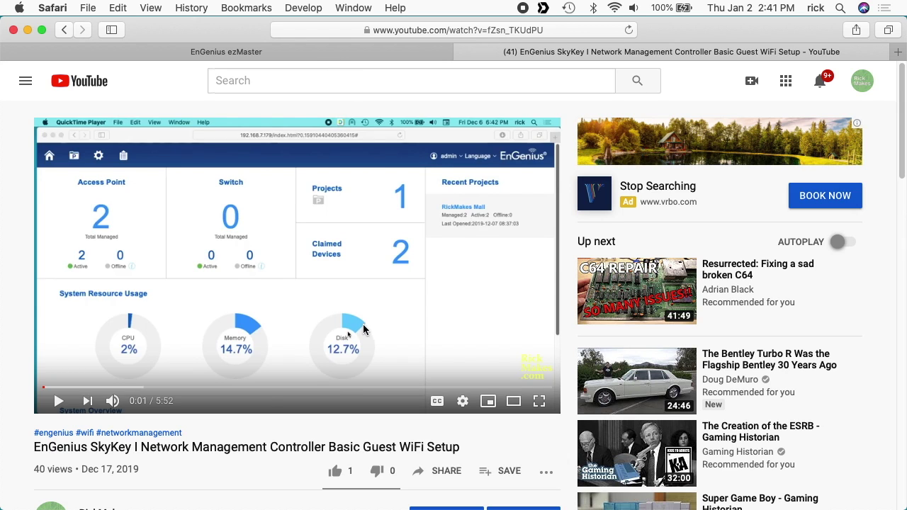
Step: Open the RickMakes Mall project and go to its Hotspot Service Captive Portal profiles
click(363, 55)
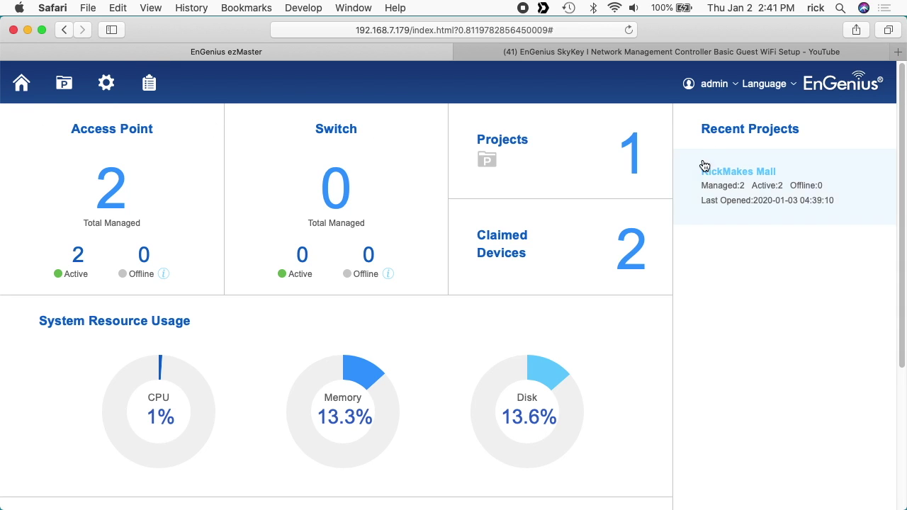
click(68, 85)
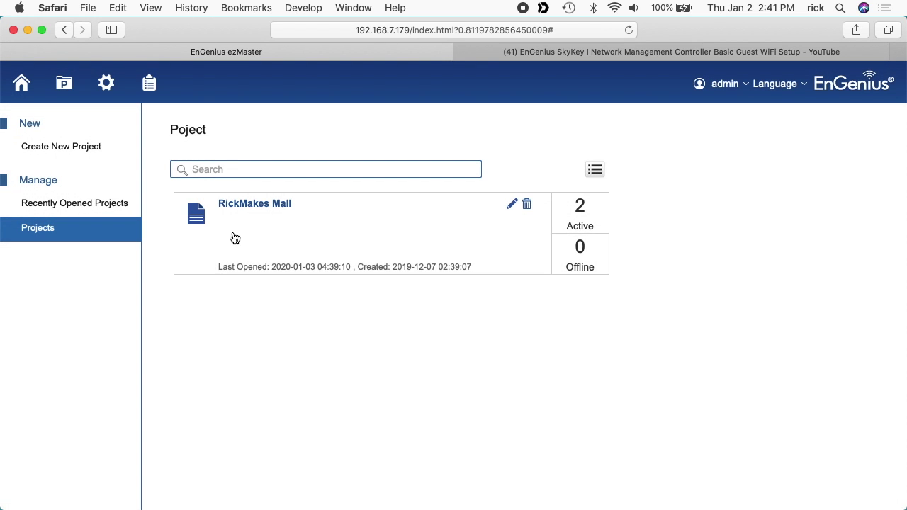
click(249, 205)
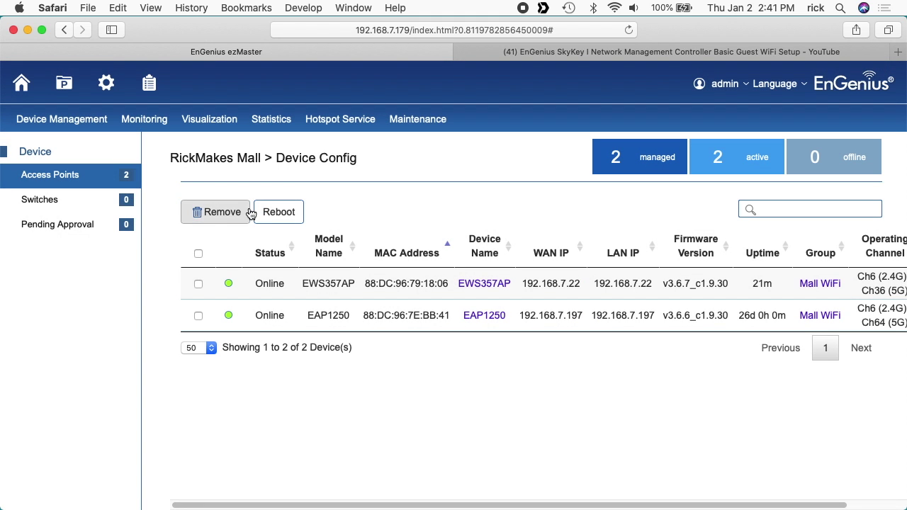
mouse_move(330, 122)
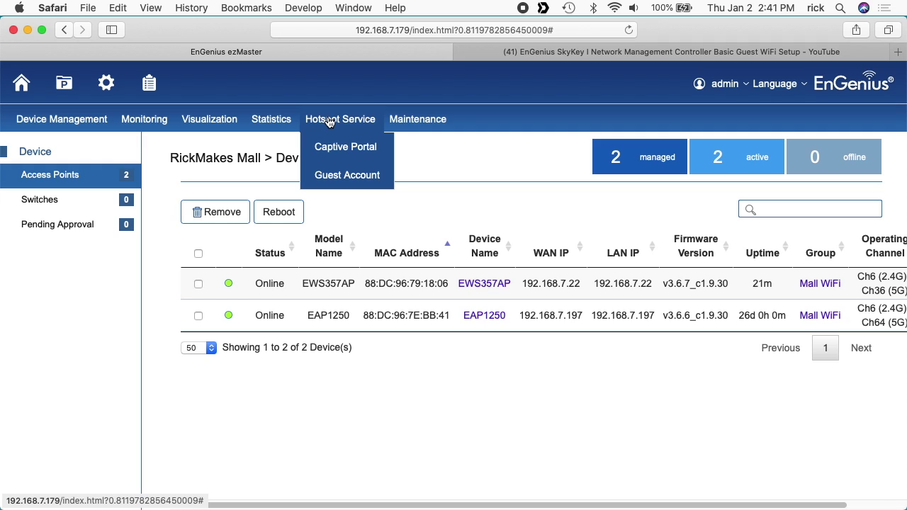
click(335, 150)
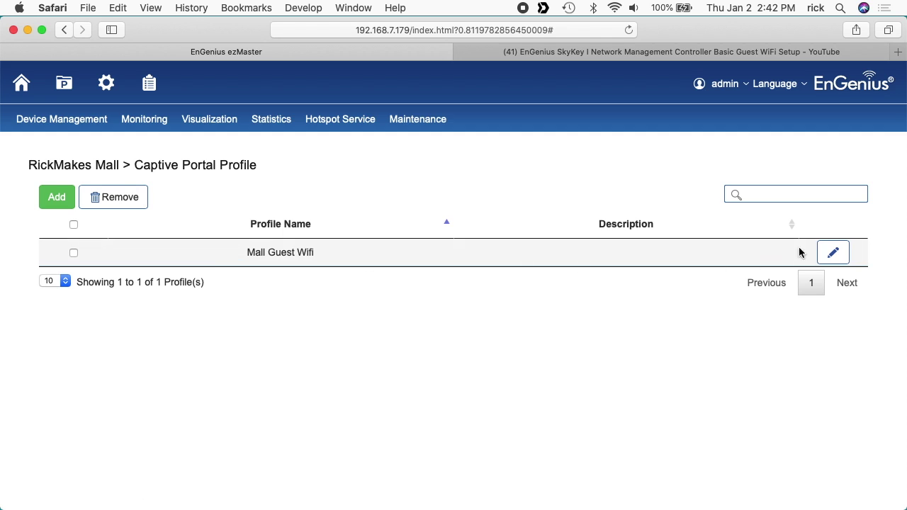
Step: Change the Mall Guest Wifi profile's authentication to ezMaster Authentication and save it
click(836, 255)
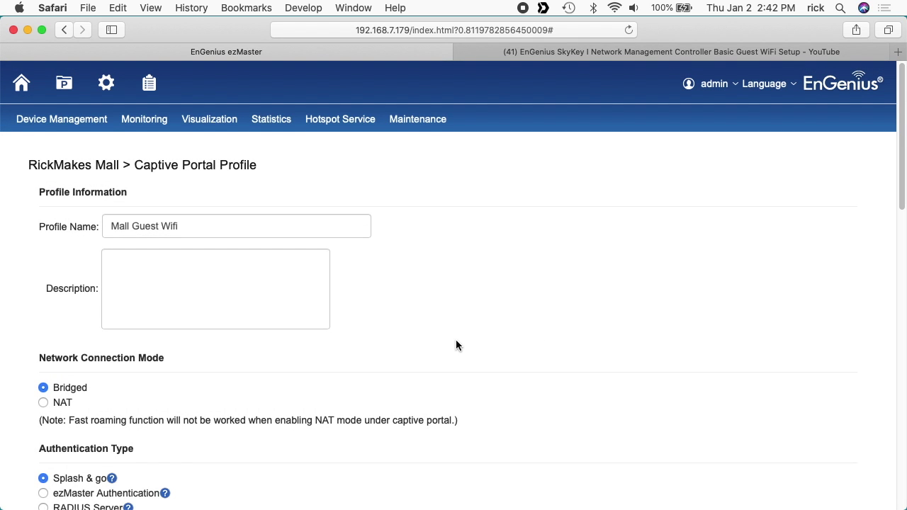
scroll(457, 346, down, 5)
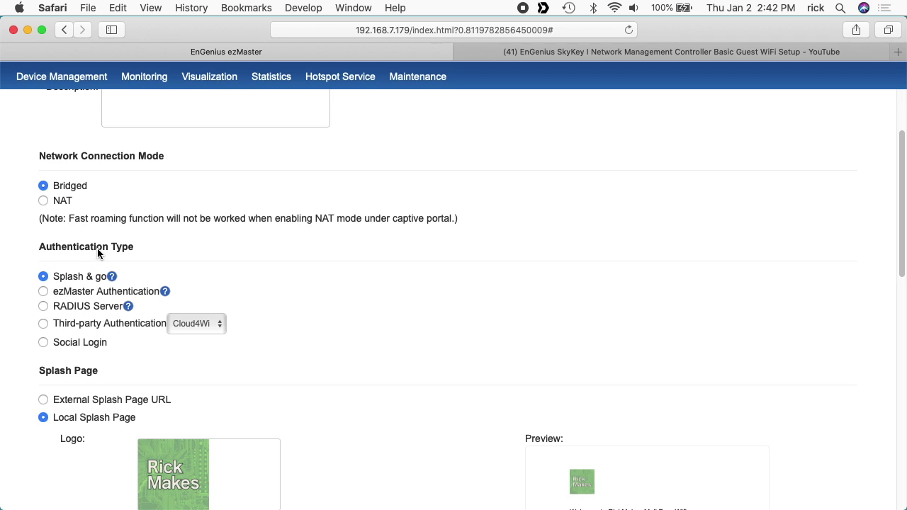
click(44, 295)
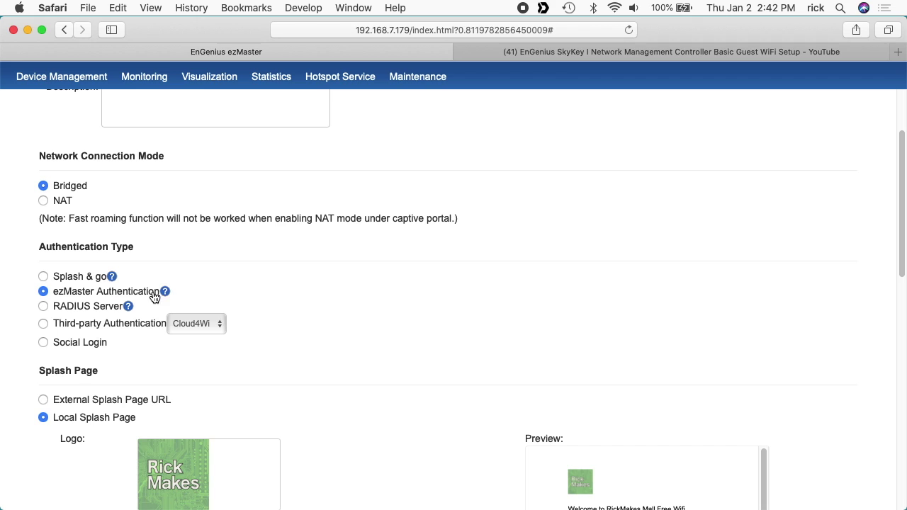
mouse_move(168, 297)
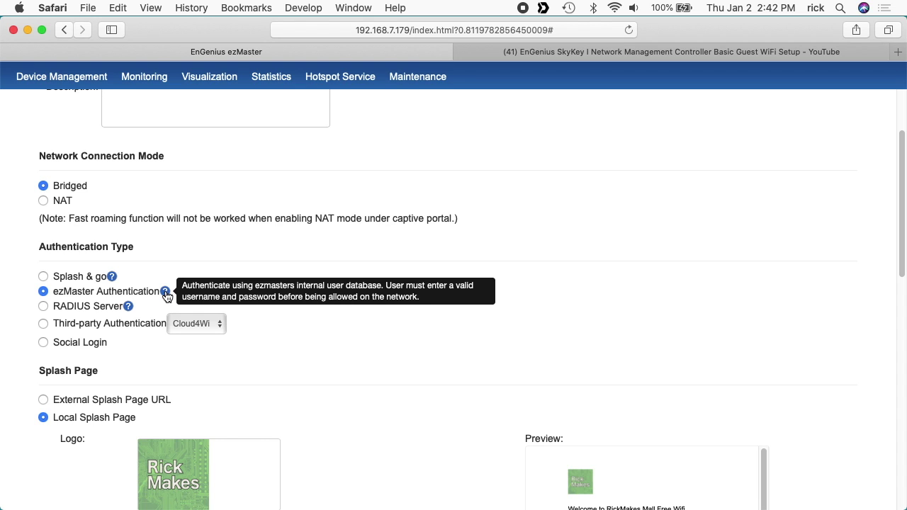
scroll(305, 332, down, 10)
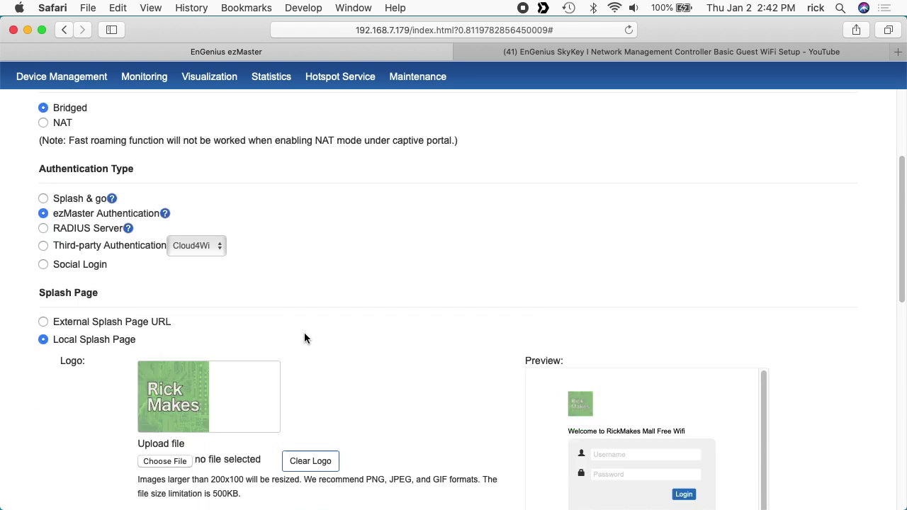
scroll(304, 338, down, 2)
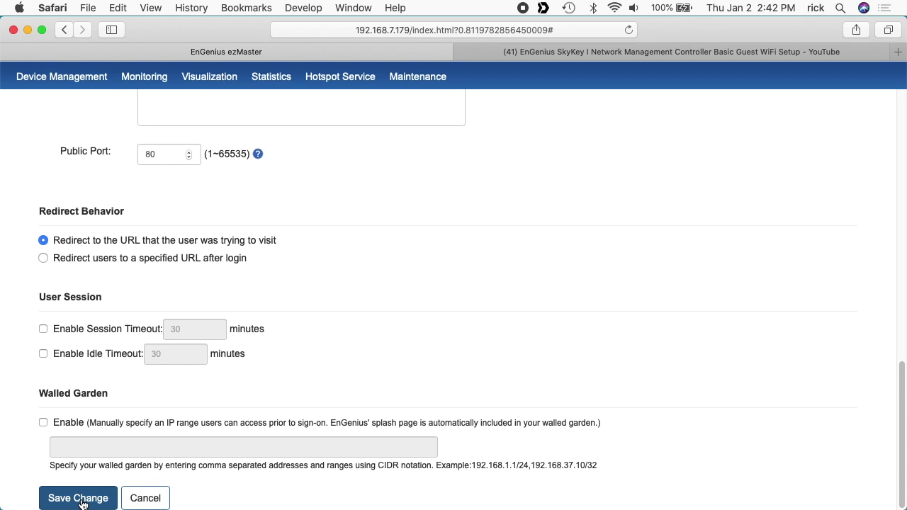
click(82, 502)
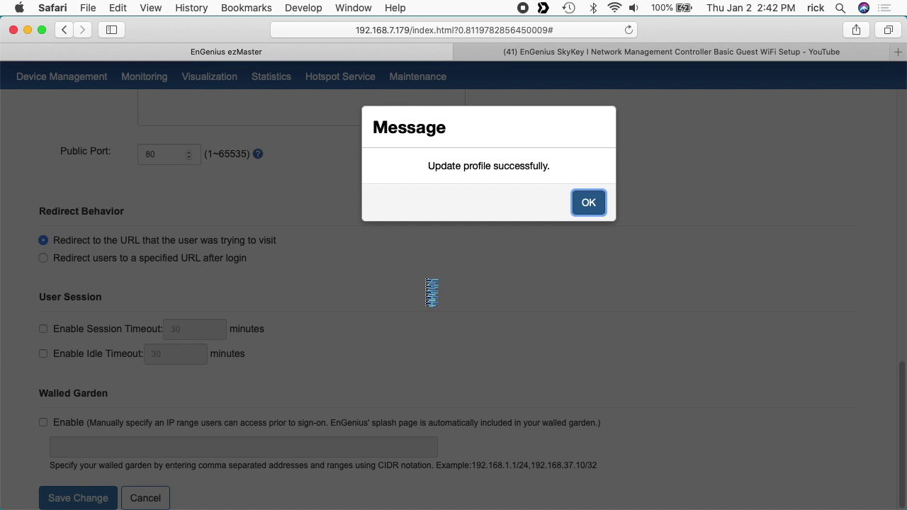
click(590, 206)
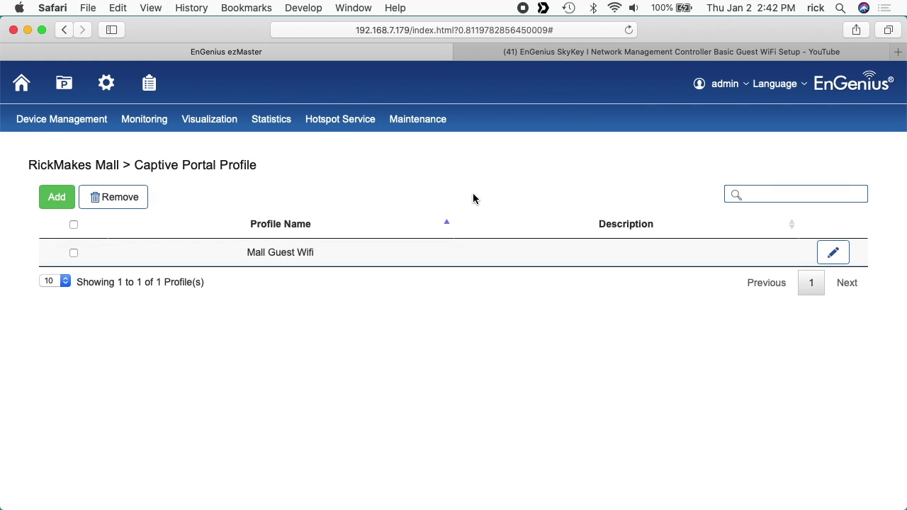
Step: Open the Guest Account list and start a new account with username 'guest'
mouse_move(328, 128)
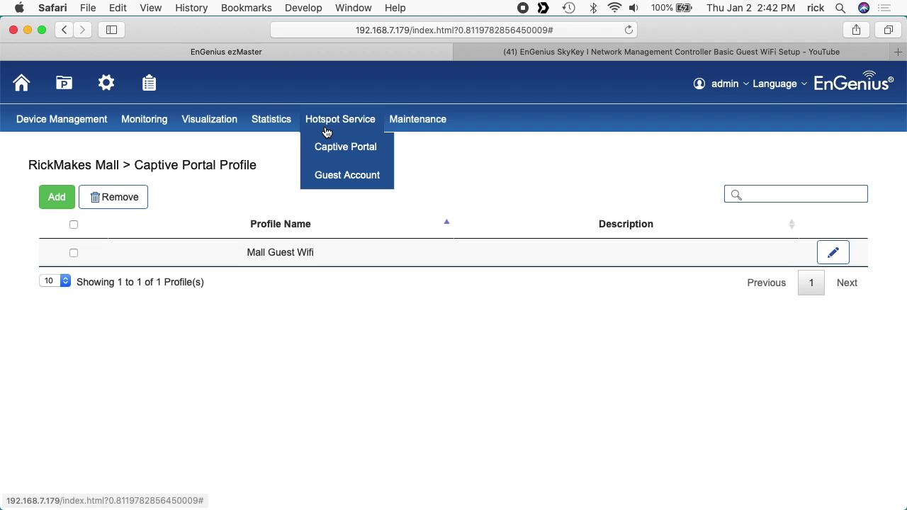
click(360, 178)
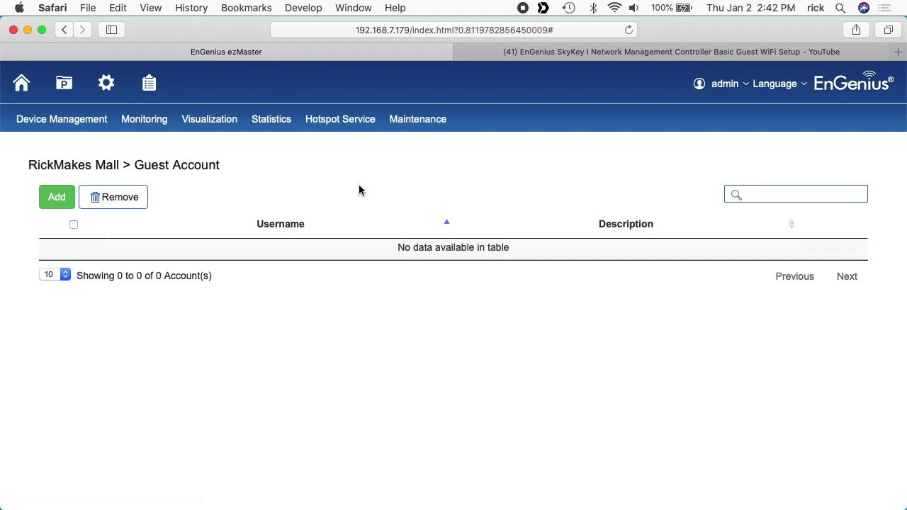
click(62, 202)
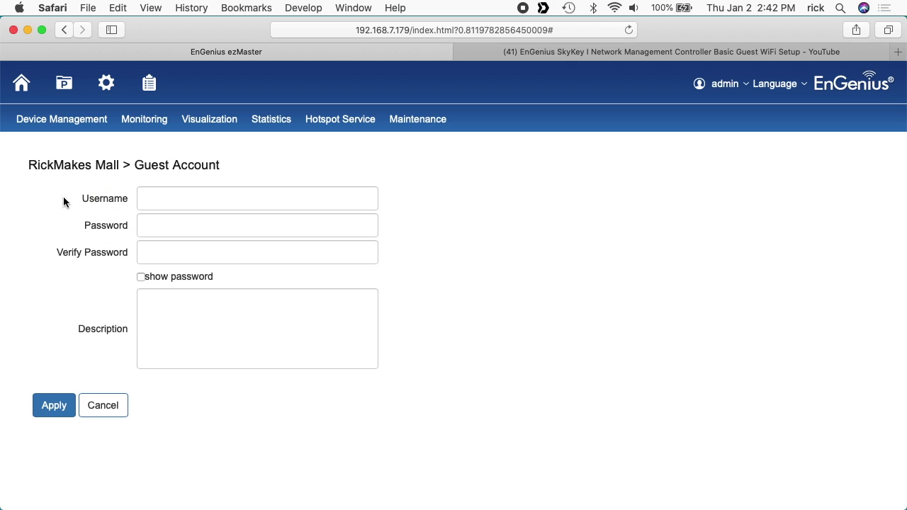
click(185, 194)
text(guest)
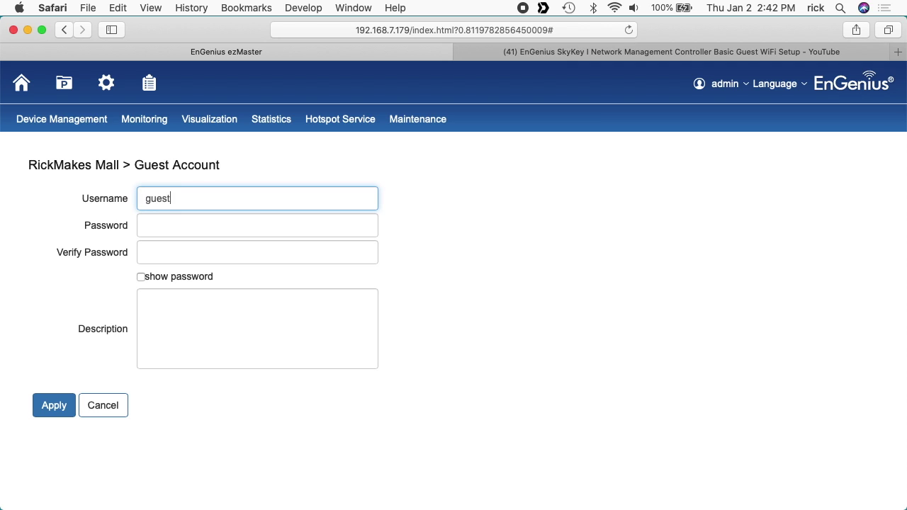
Step: Enter and verify the account password, then apply to create the guest account
key(Tab)
text(1234)
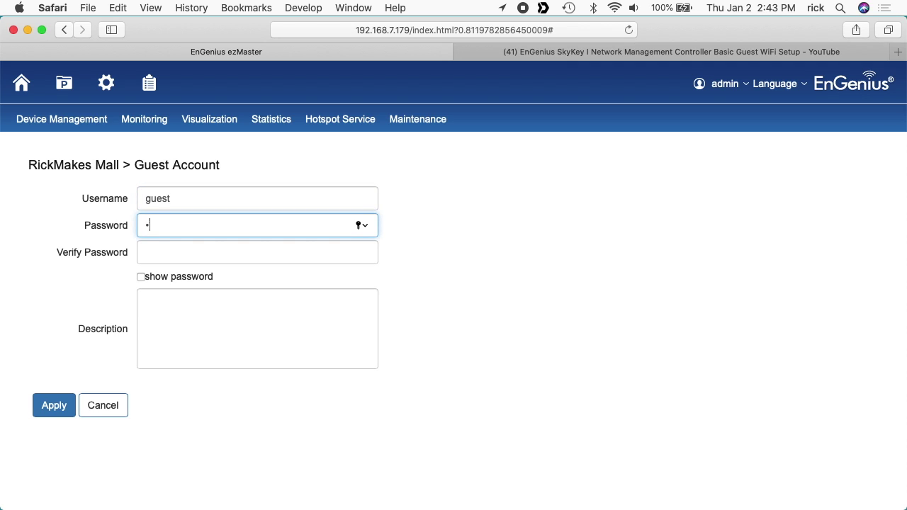
text(5678)
key(Tab)
text(12345678)
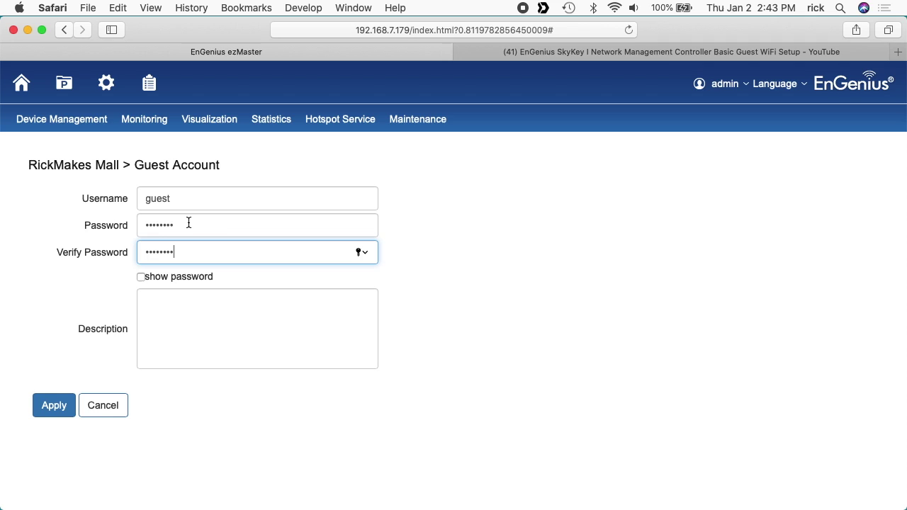
click(142, 279)
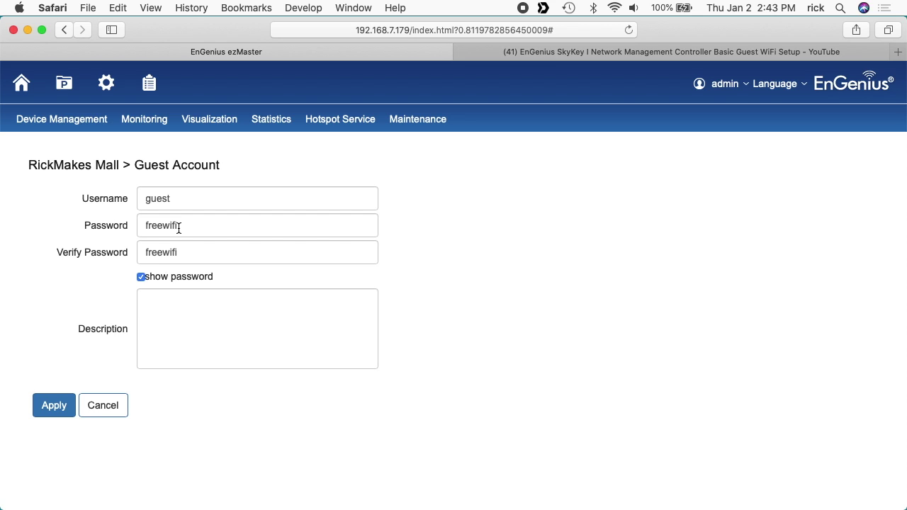
click(54, 407)
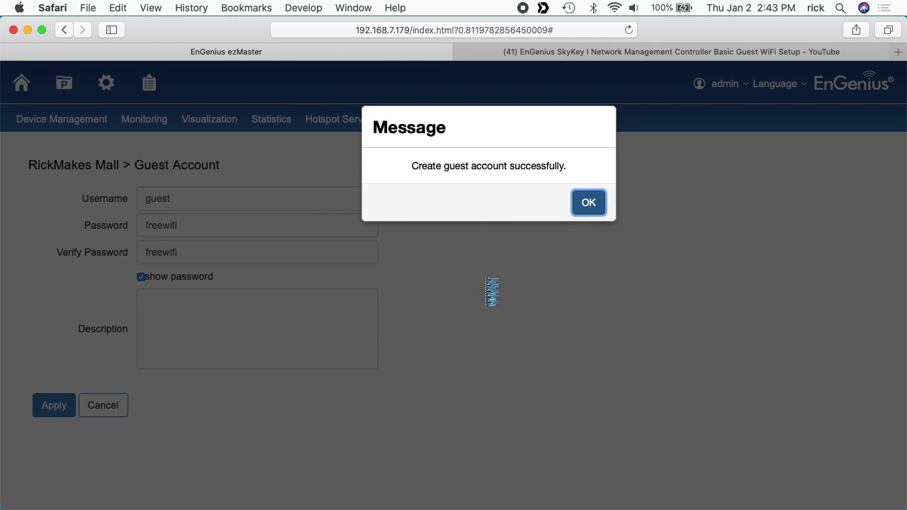
click(589, 203)
Step: Log in to Mall Free Wifi as 'guest' with its password, then close the Success sheet
click(589, 205)
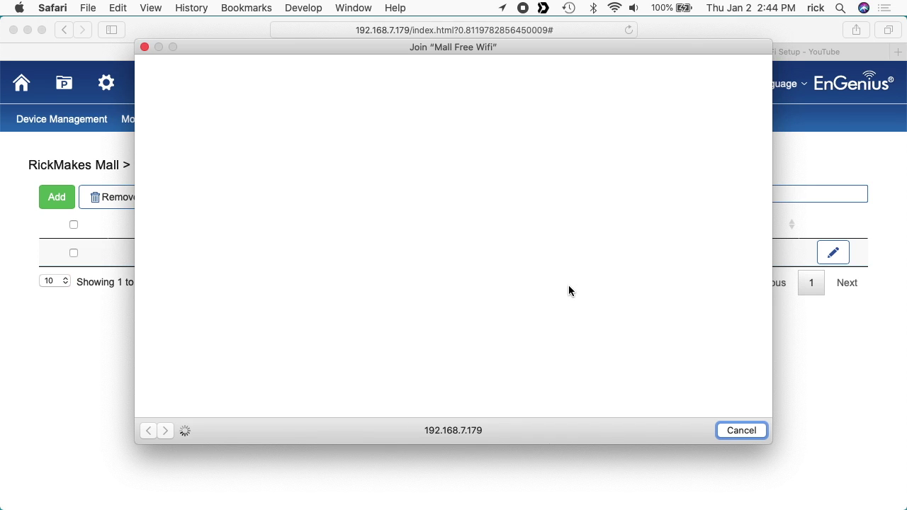
click(405, 200)
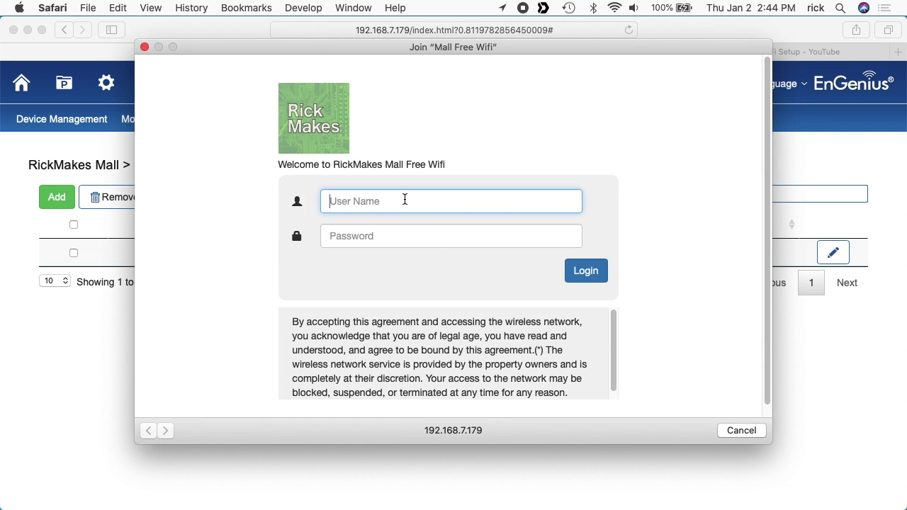
text(guest)
key(Tab)
text(******)
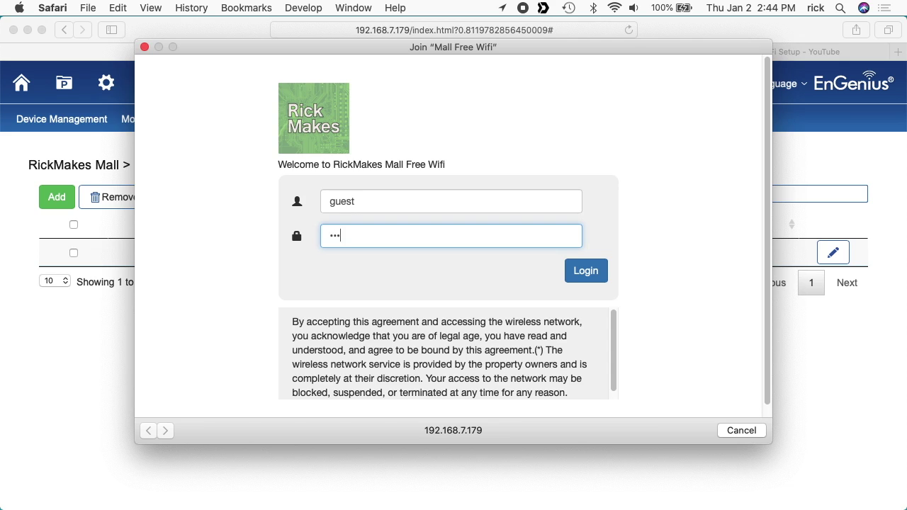
text(**)
click(598, 278)
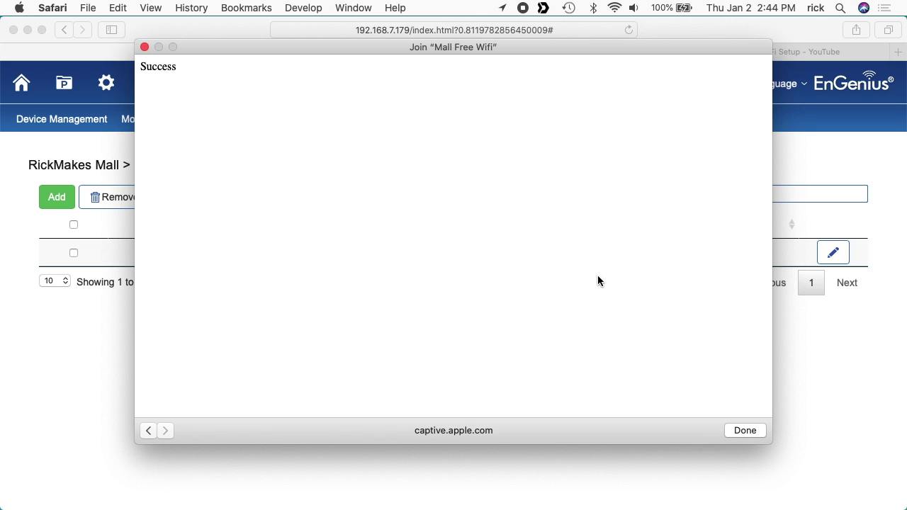
click(737, 434)
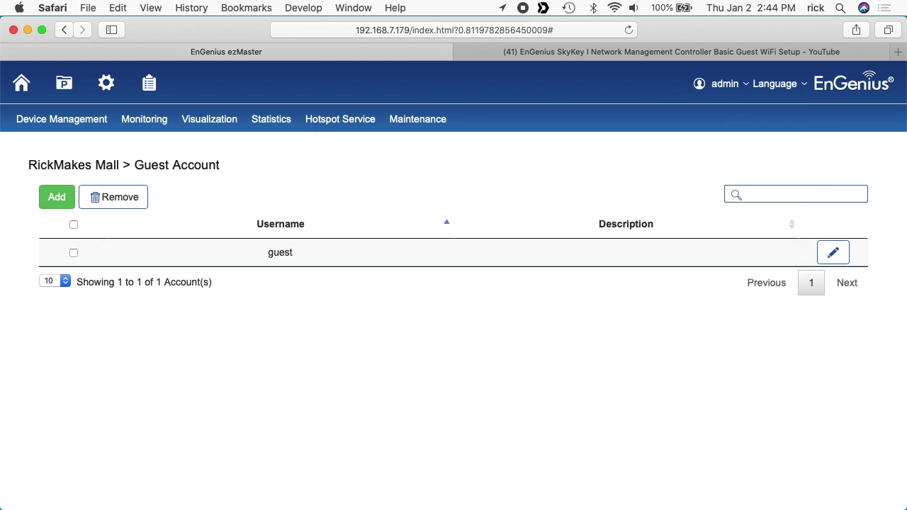
key(super+n)
text(www.yahoo.gom)
key(BackSpace)
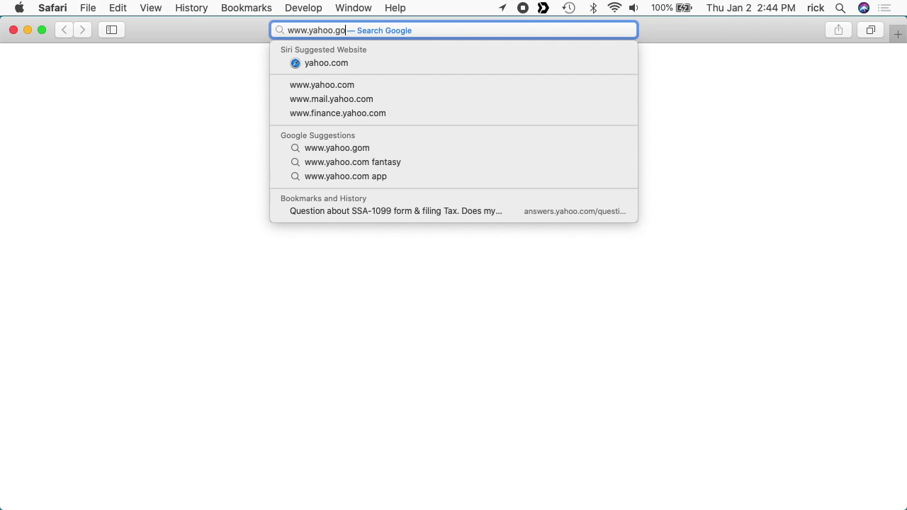